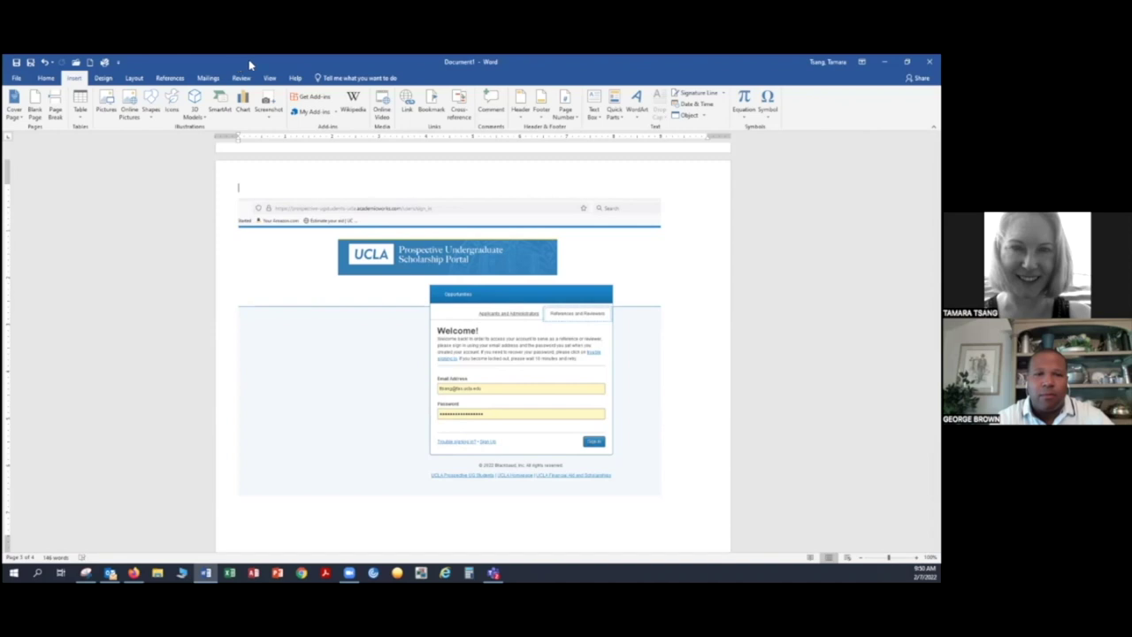
- Switch to the scholarship portal in the browser and view the roles and account options for the signed-in reviewer
{"action": "key", "text": "alt+Tab"}
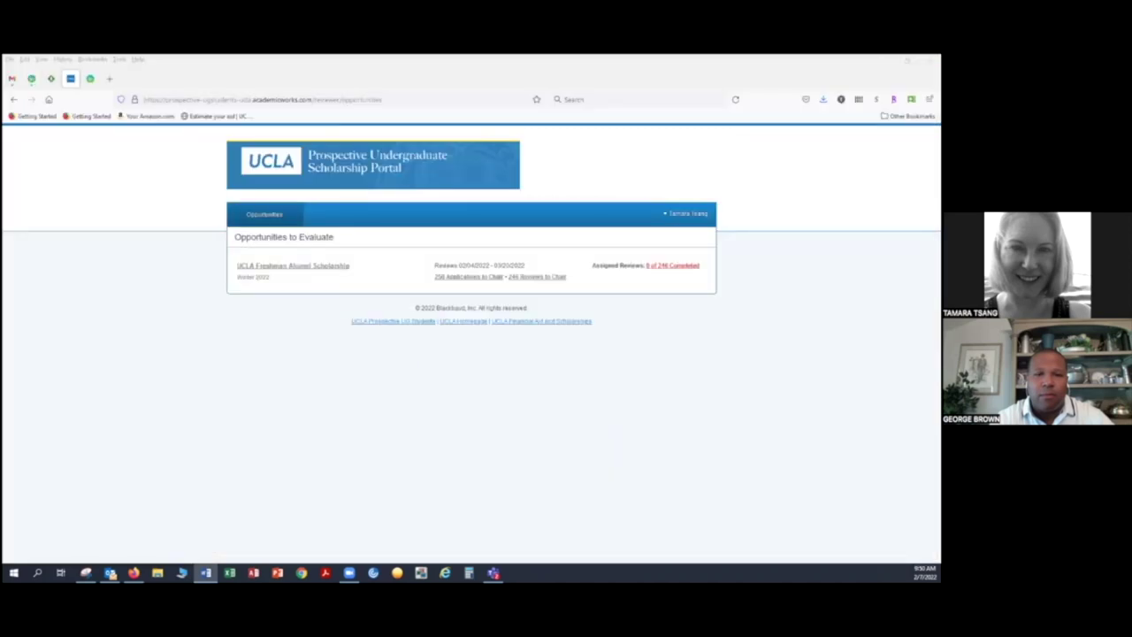
{"action": "left_click", "coordinate": [685, 213]}
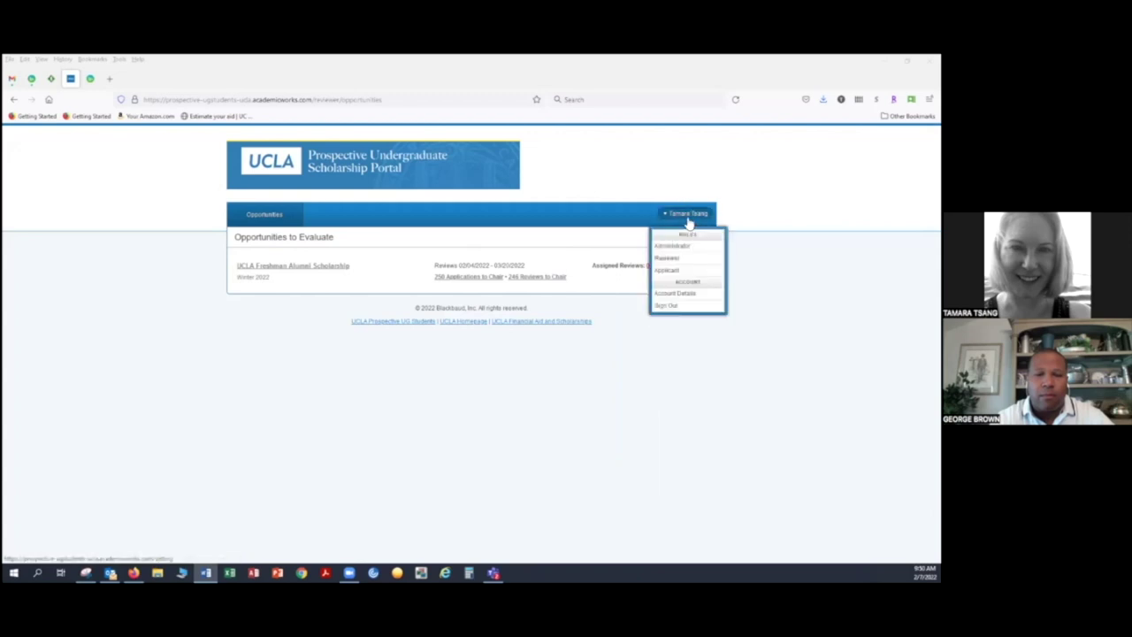
{"action": "left_click", "coordinate": [211, 263]}
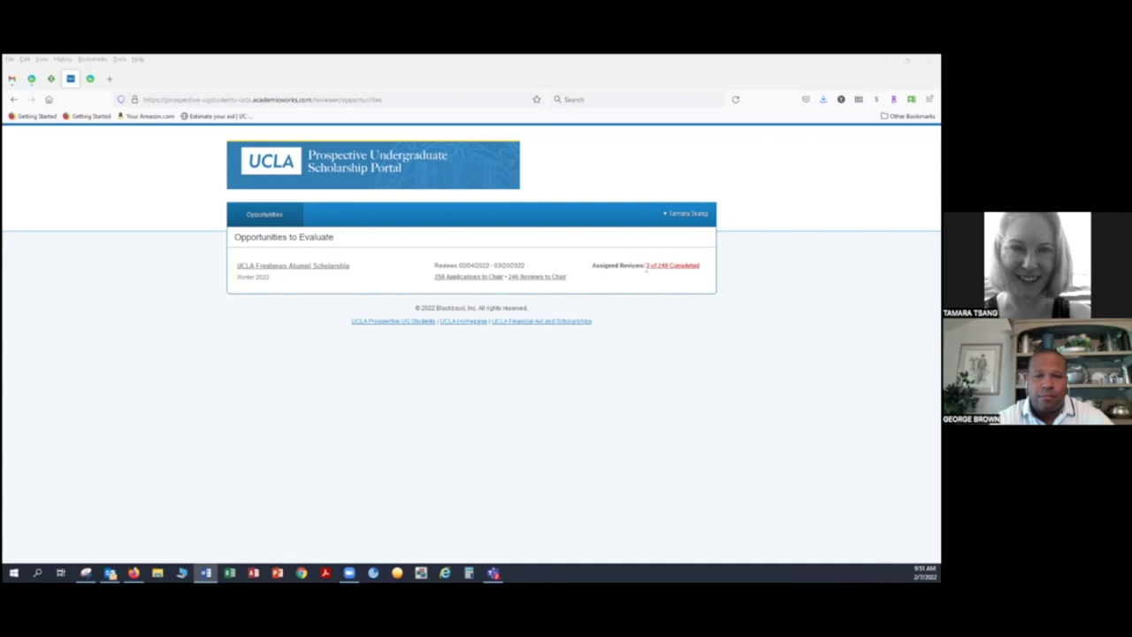
- Open the assigned reviews for the UCLA Freshman Alumni Scholarship and begin the first applicant's review
{"action": "left_click", "coordinate": [671, 269]}
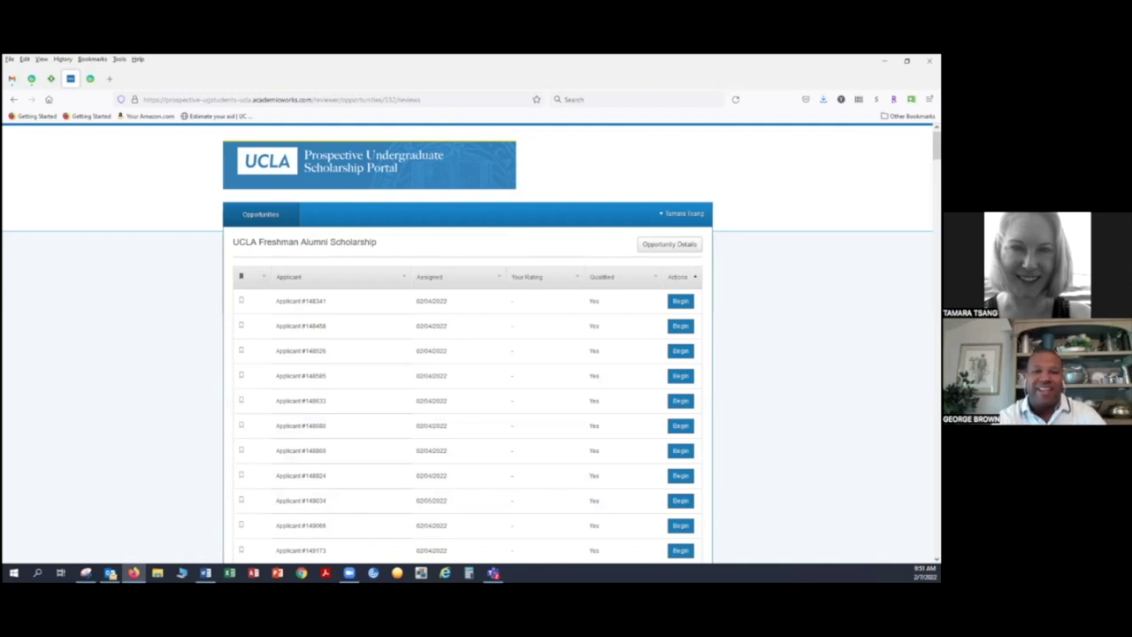
{"action": "scroll", "coordinate": [336, 208], "scroll_direction": "down", "scroll_amount": 2}
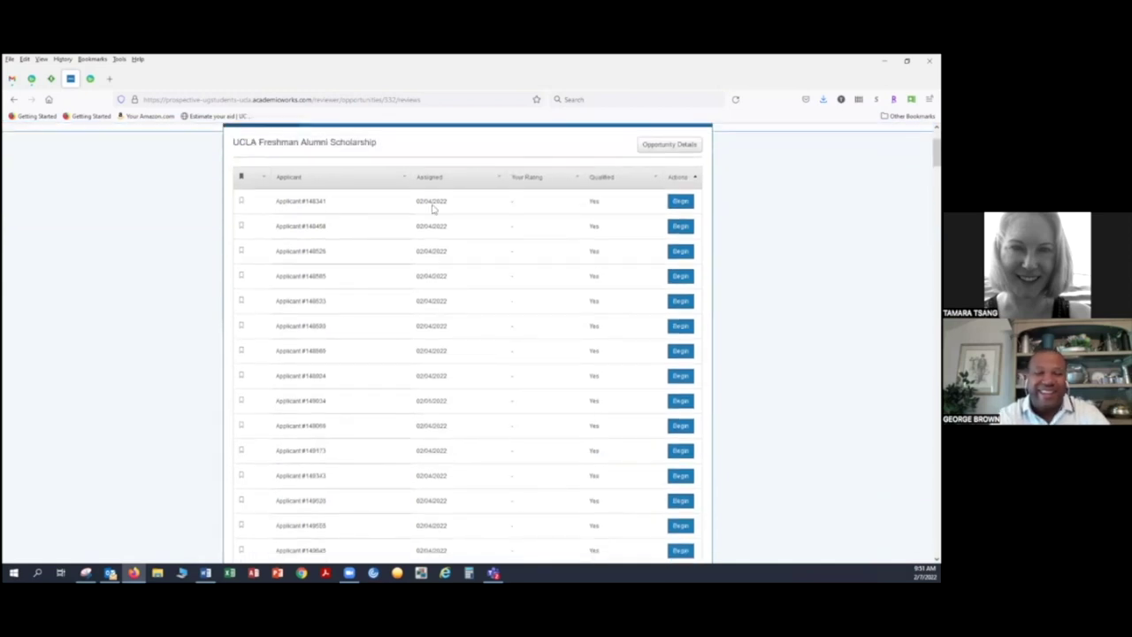
{"action": "left_click", "coordinate": [683, 203]}
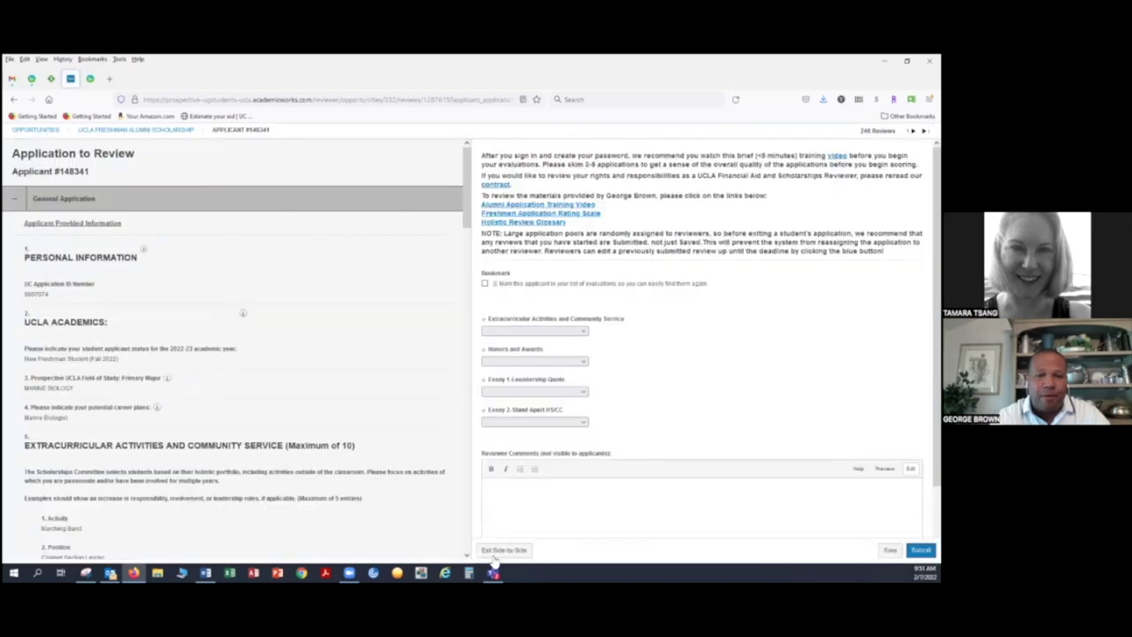
- Exit the side-by-side layout to view the Review and Application pages separately, and return to side-by-side
{"action": "left_click", "coordinate": [504, 551]}
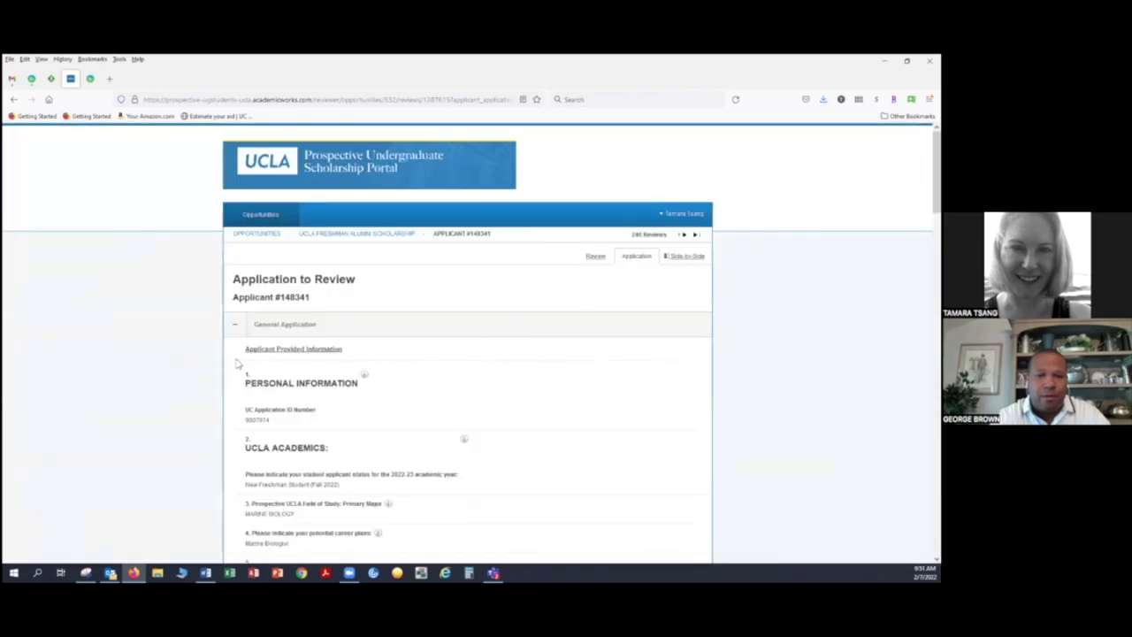
{"action": "left_click", "coordinate": [595, 257]}
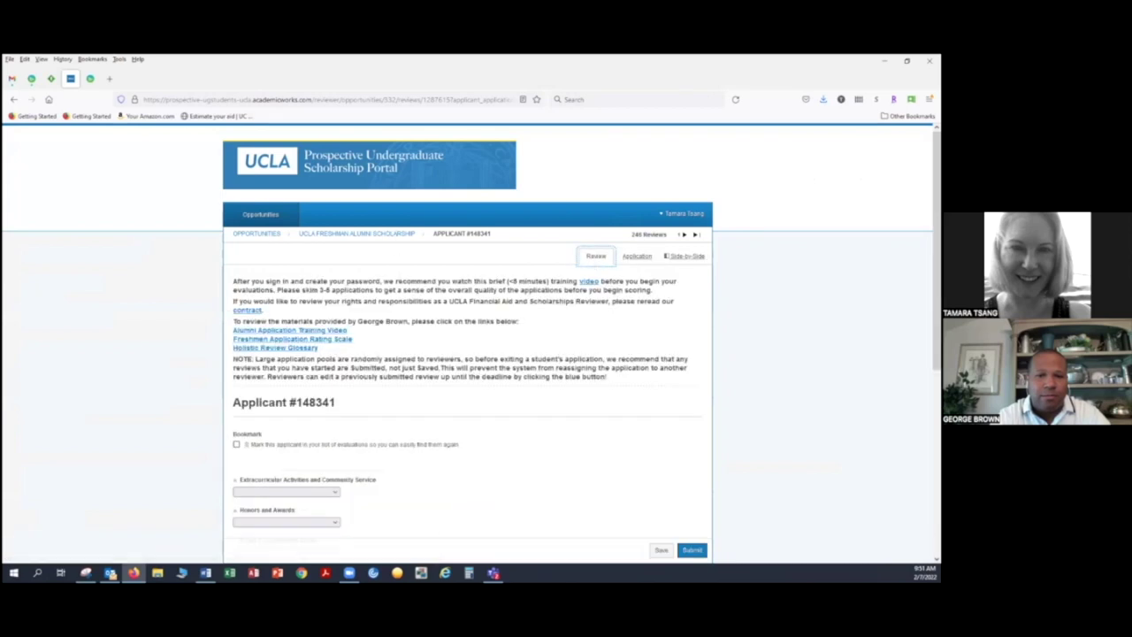
{"action": "left_click", "coordinate": [639, 260]}
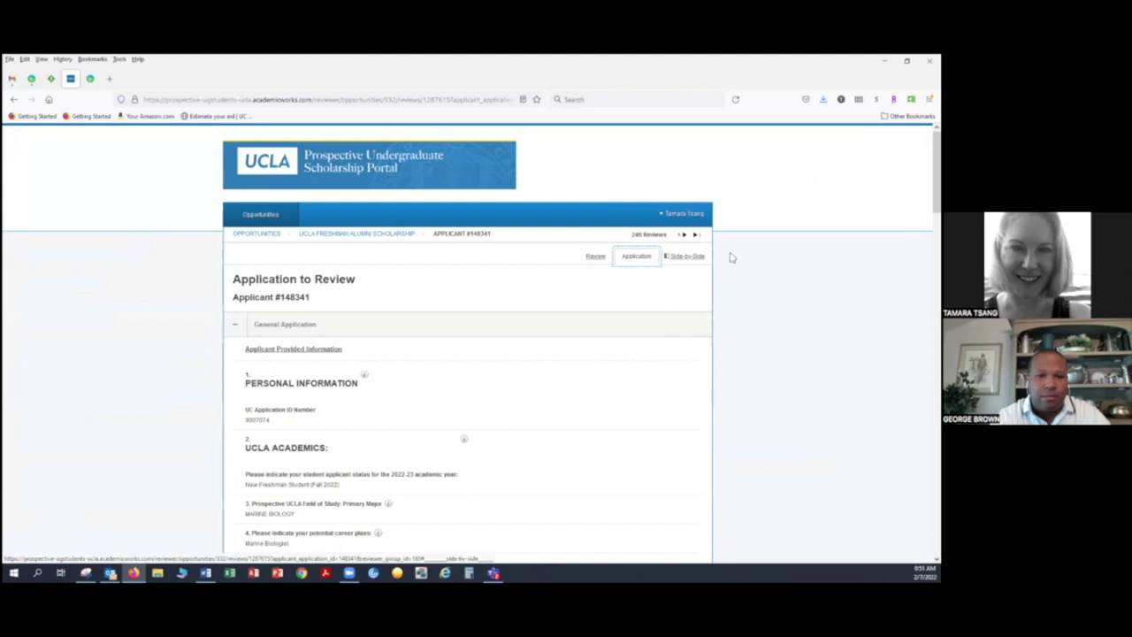
{"action": "left_click", "coordinate": [689, 259]}
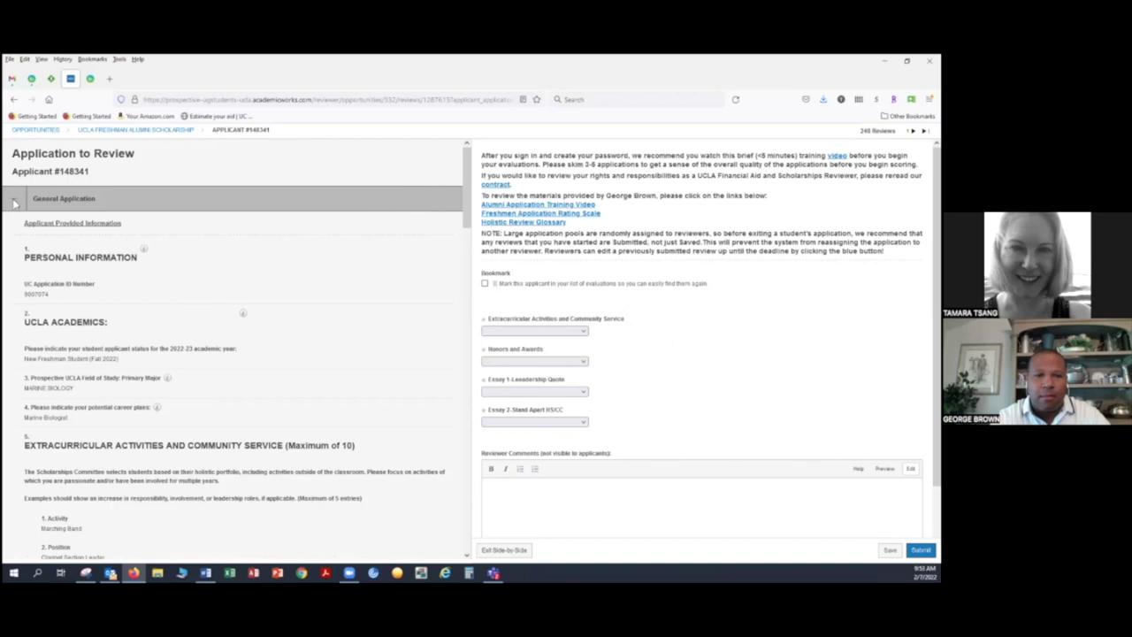
- Collapse the General Application and Opportunity Application sections and expand both again
{"action": "left_click", "coordinate": [15, 201]}
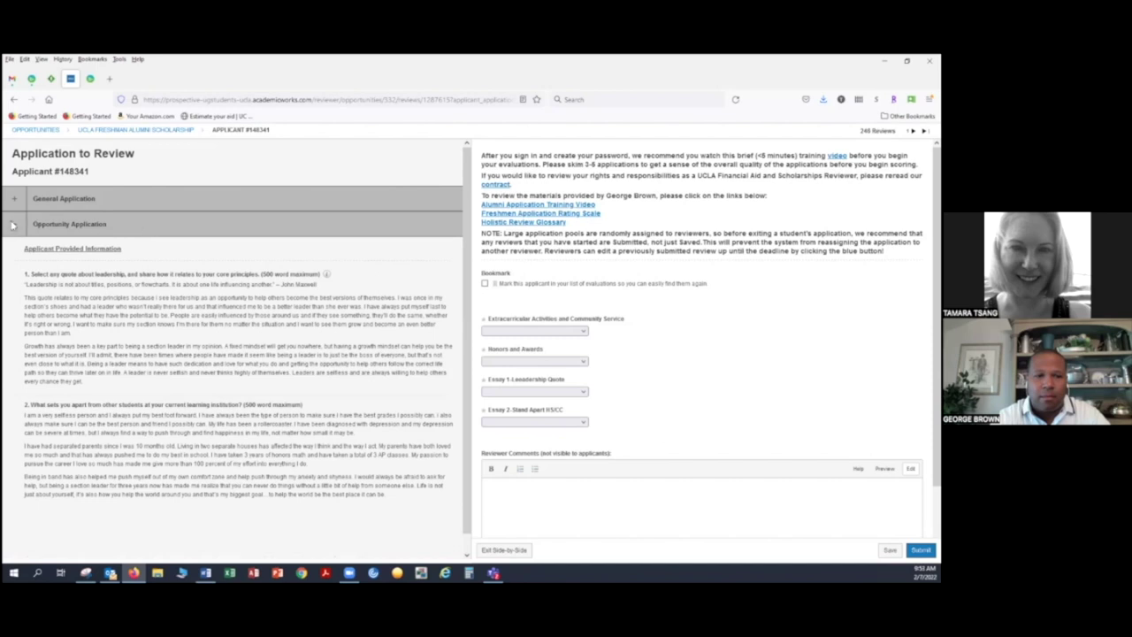
{"action": "left_click", "coordinate": [13, 226]}
{"action": "left_click", "coordinate": [15, 228]}
{"action": "left_click", "coordinate": [16, 200]}
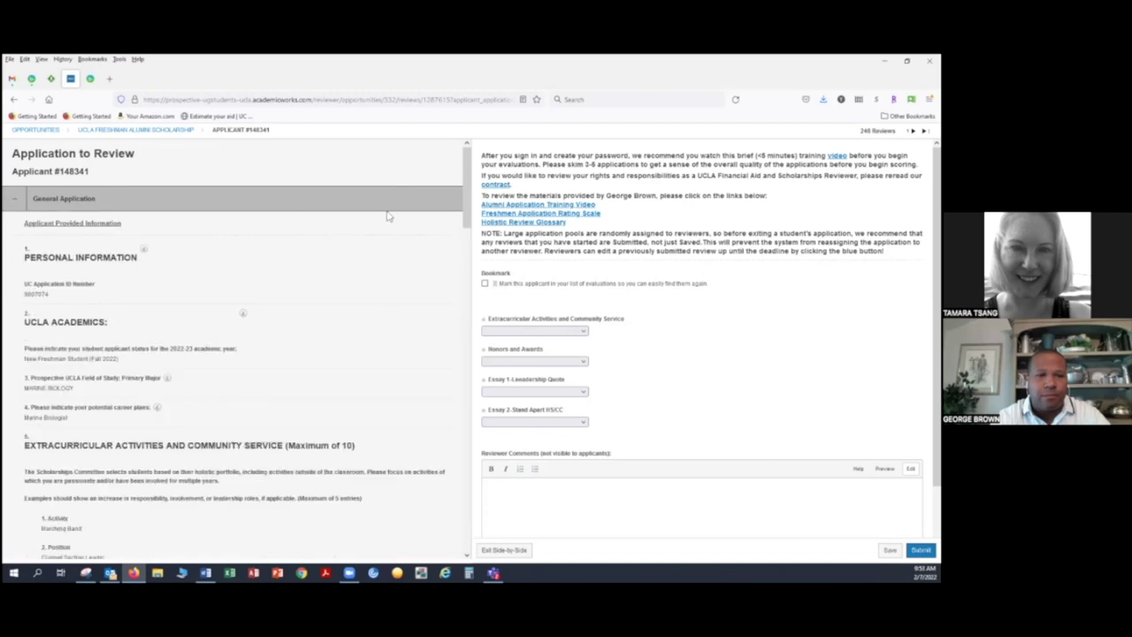
- Read the applicant's activities and volunteer work, and set the Extracurricular Activities and Community Service score to 25.0
{"action": "left_click_drag", "start_coordinate": [469, 166], "coordinate": [466, 201]}
{"action": "mouse_move", "coordinate": [91, 201]}
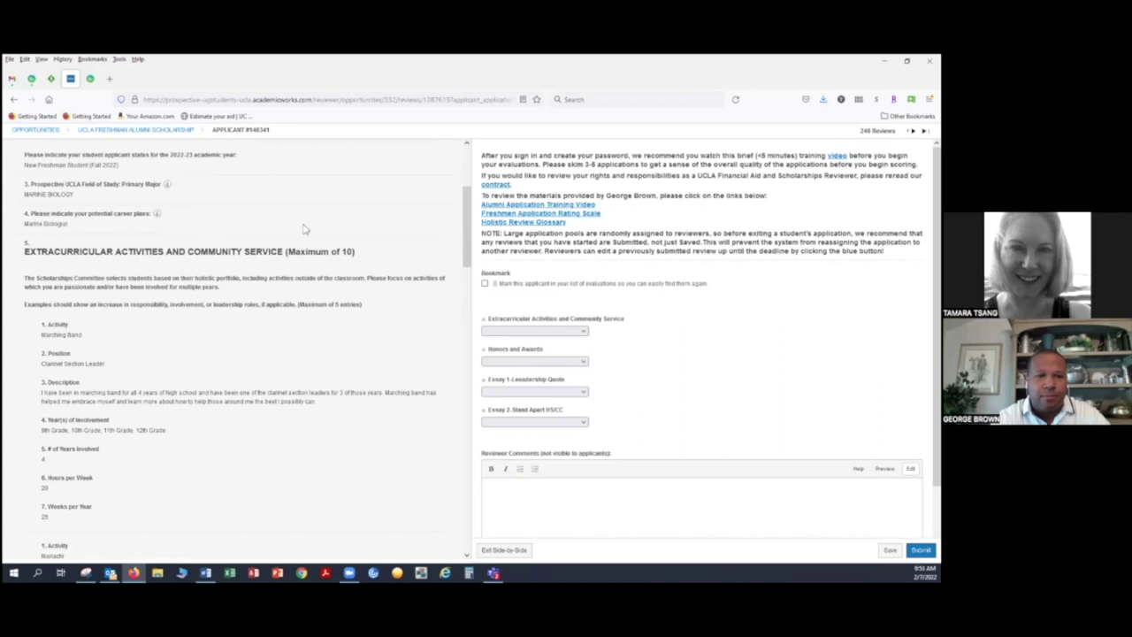
{"action": "scroll", "coordinate": [460, 222], "scroll_direction": "down", "scroll_amount": 2}
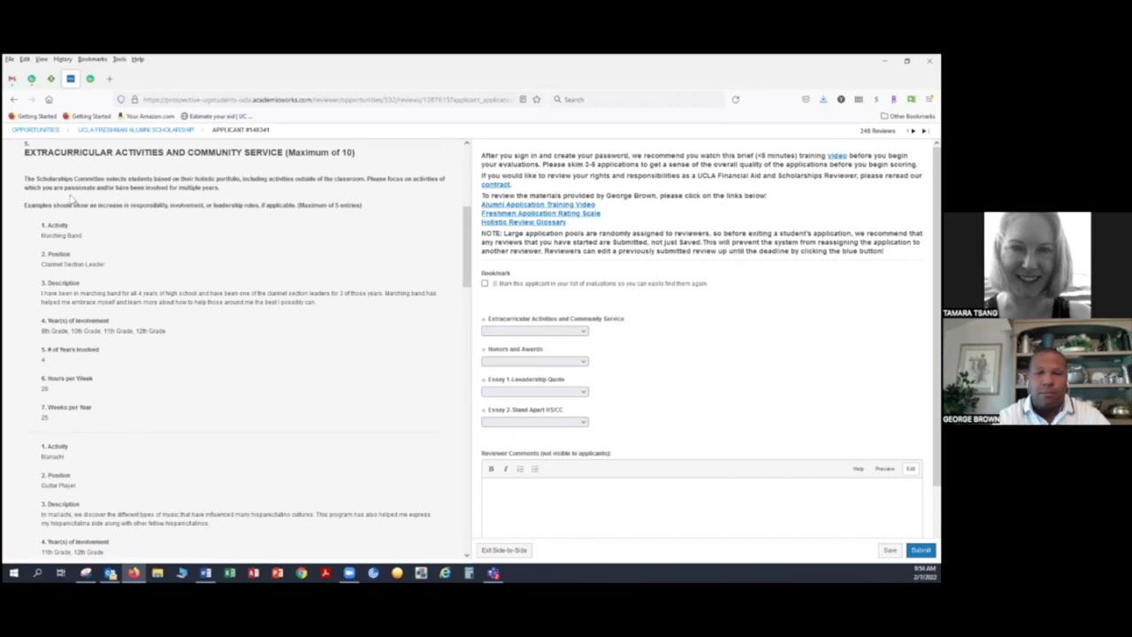
{"action": "scroll", "coordinate": [45, 168], "scroll_direction": "down", "scroll_amount": 10}
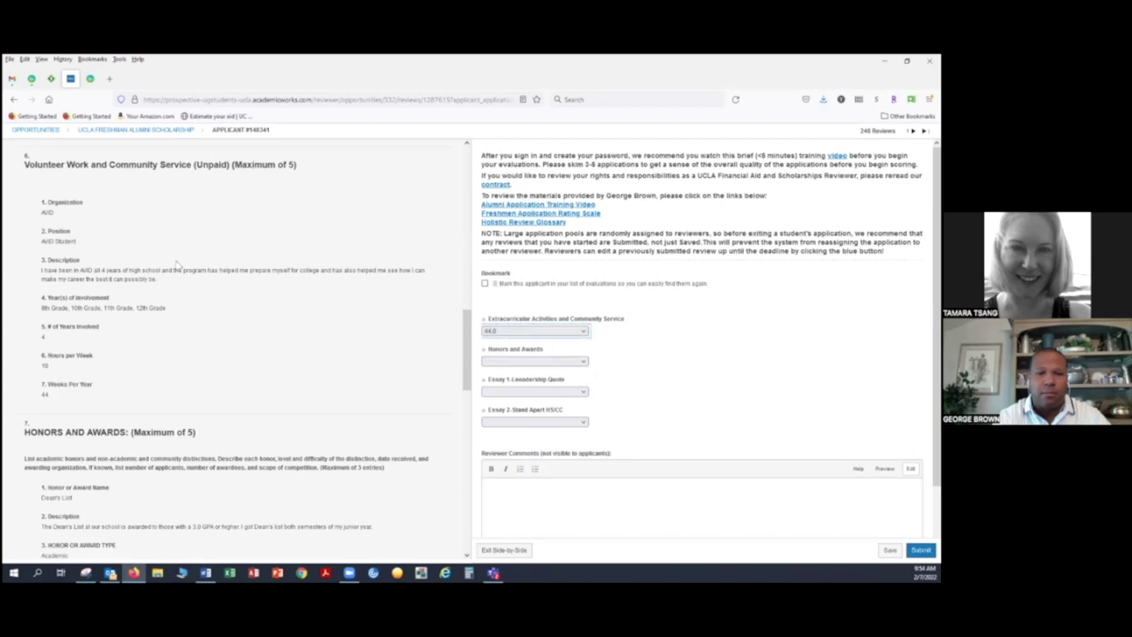
{"action": "left_click", "coordinate": [583, 331]}
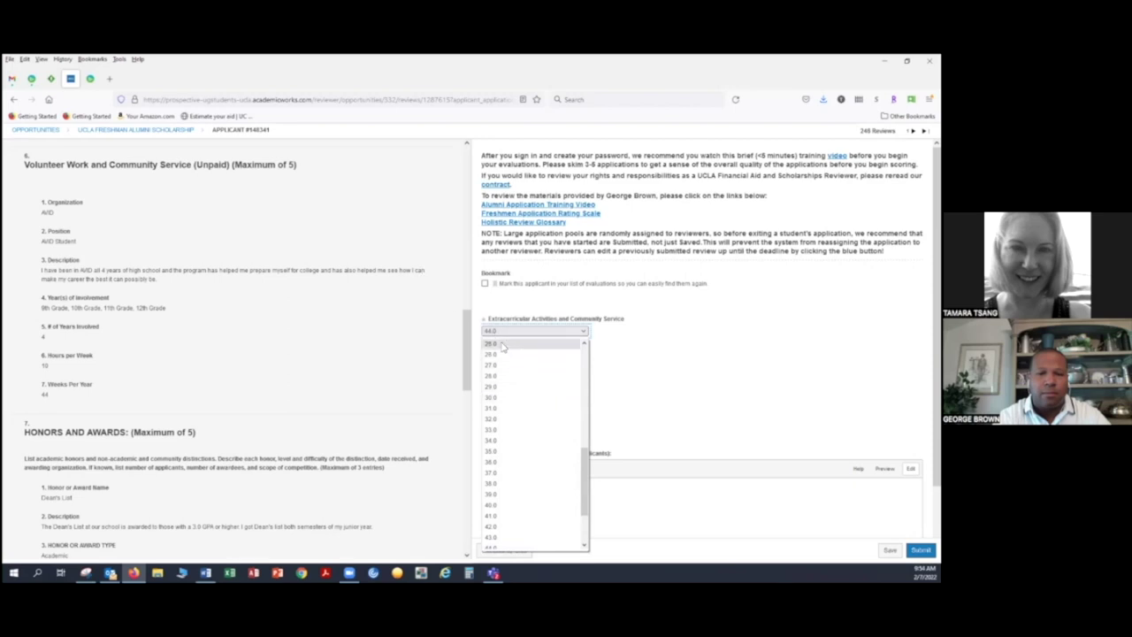
{"action": "left_click", "coordinate": [501, 343]}
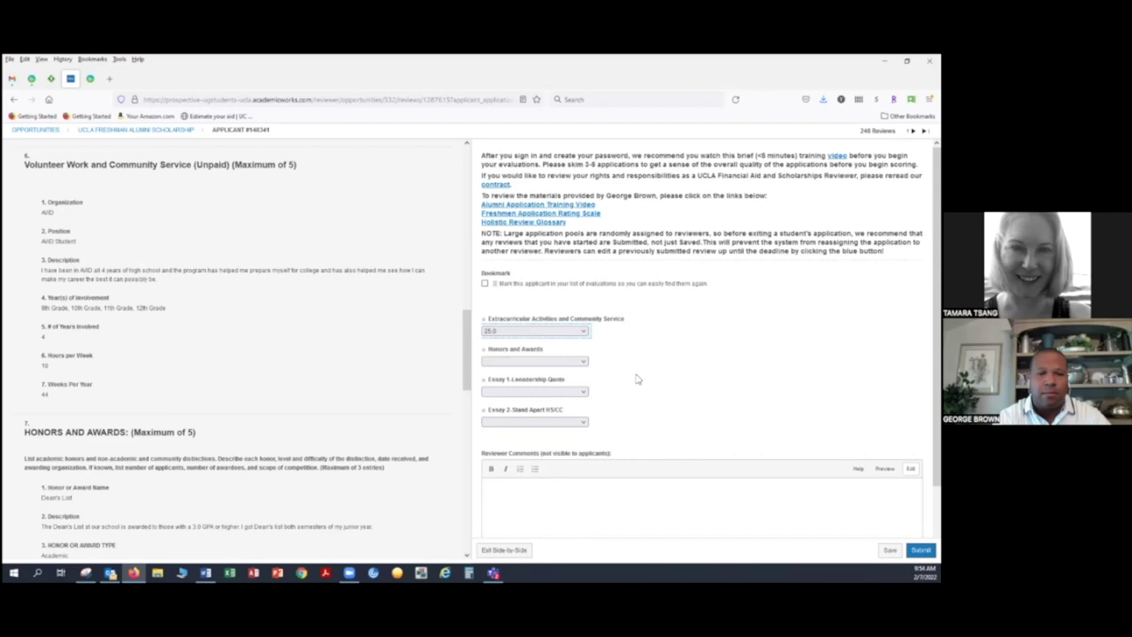
- Check the range of scores offered for Extracurricular Activities and Community Service
{"action": "left_click", "coordinate": [575, 333]}
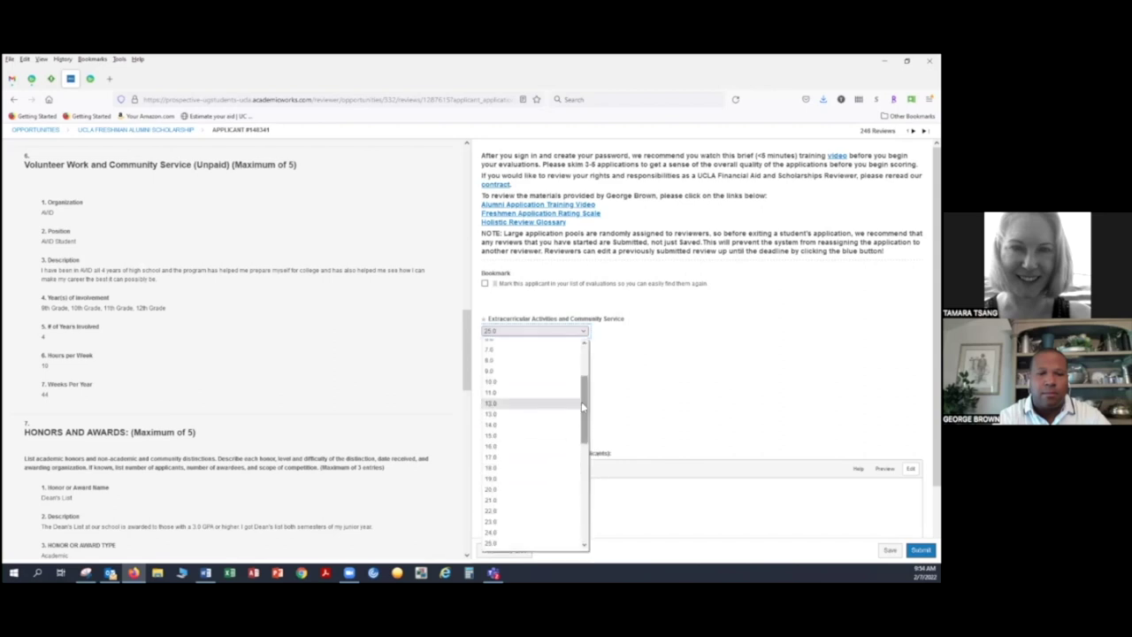
{"action": "left_click_drag", "start_coordinate": [583, 403], "coordinate": [591, 483]}
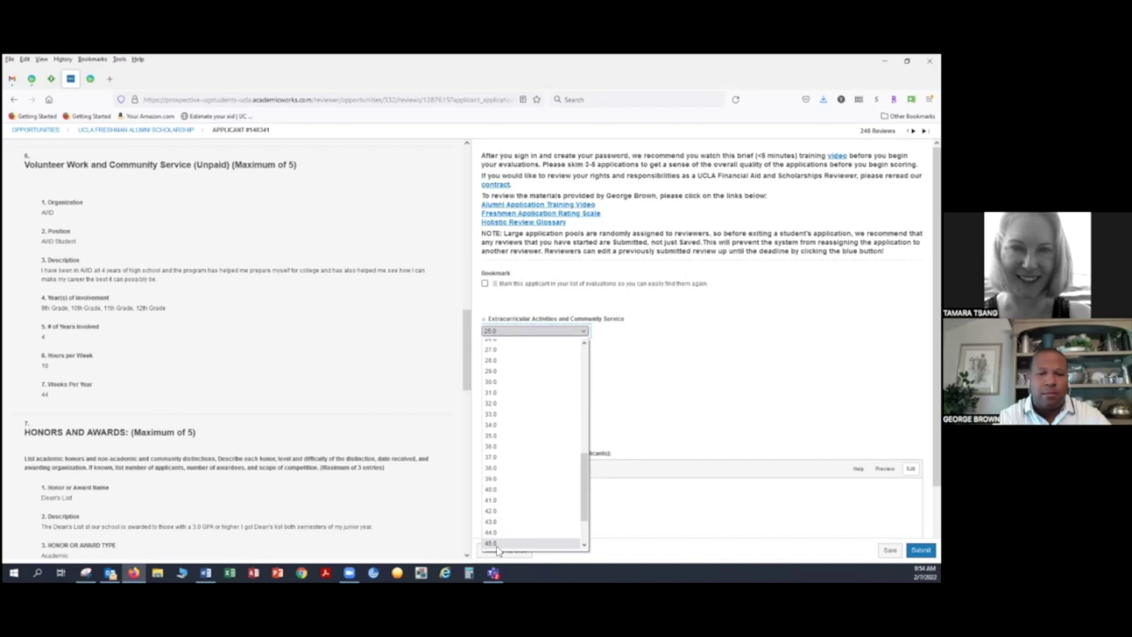
{"action": "left_click", "coordinate": [624, 369]}
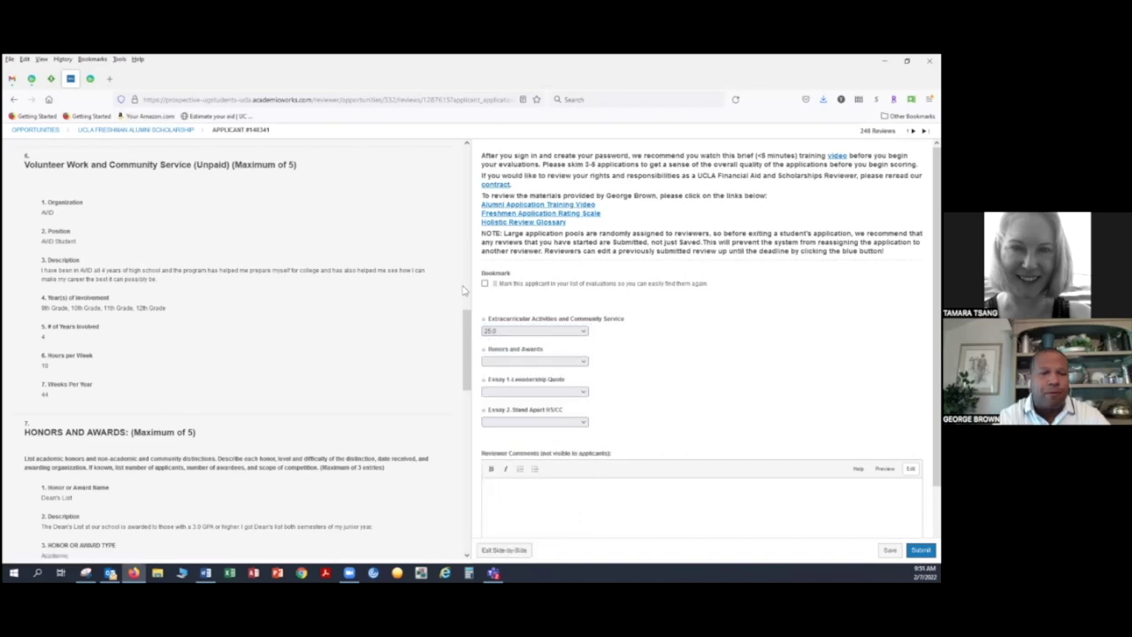
- Examine the applicant's Honors and Awards entries and the scores offered for that category
{"action": "left_click_drag", "start_coordinate": [465, 329], "coordinate": [452, 380]}
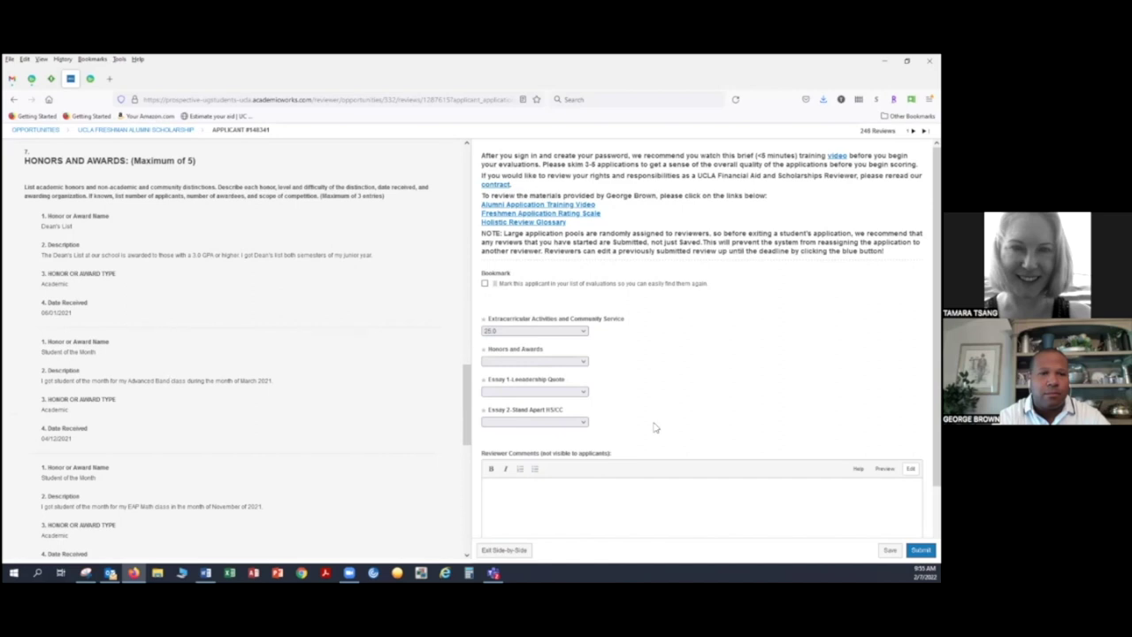
{"action": "left_click", "coordinate": [581, 365]}
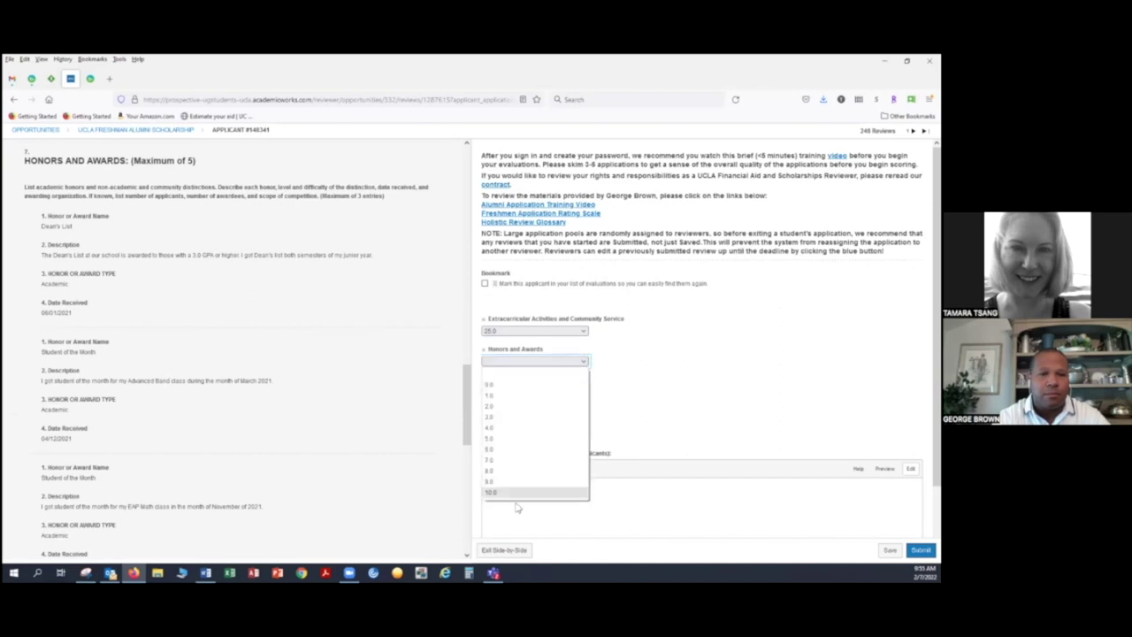
{"action": "left_click", "coordinate": [684, 396]}
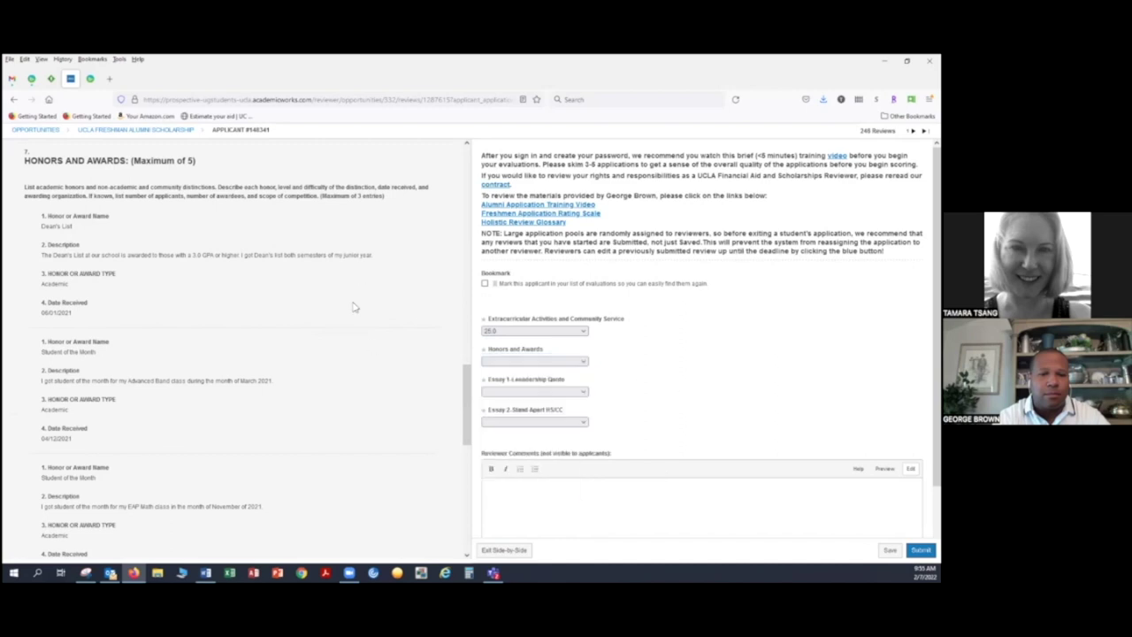
- Examine the Opportunity Application essays and the scores offered for the Essay 1 leadership quote
{"action": "left_click_drag", "start_coordinate": [471, 380], "coordinate": [469, 461]}
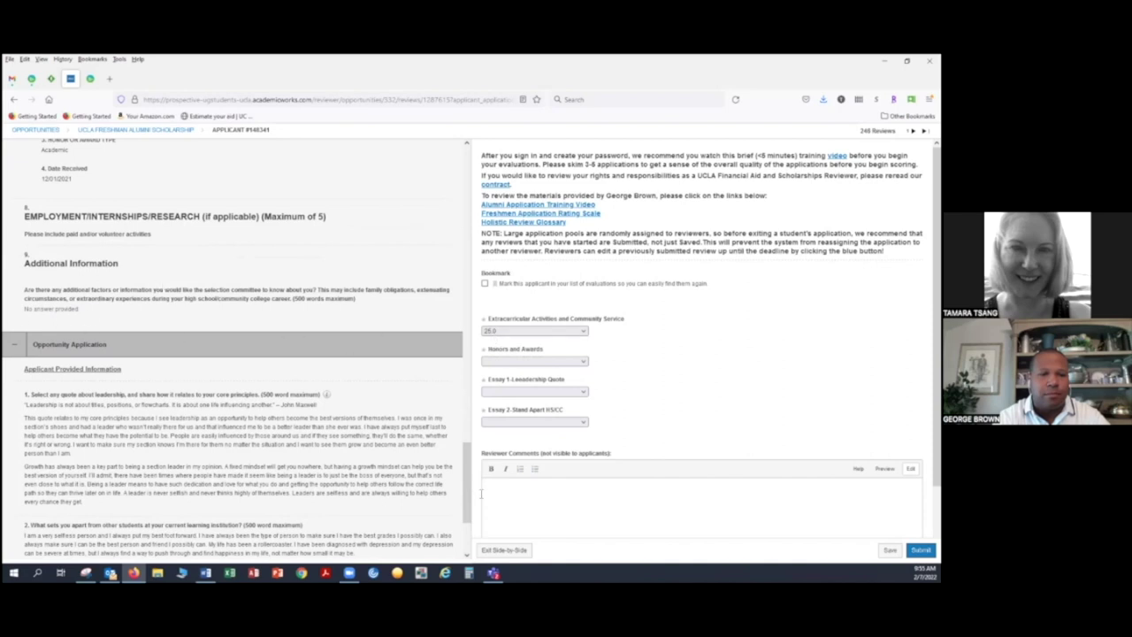
{"action": "left_click_drag", "start_coordinate": [467, 482], "coordinate": [469, 513]}
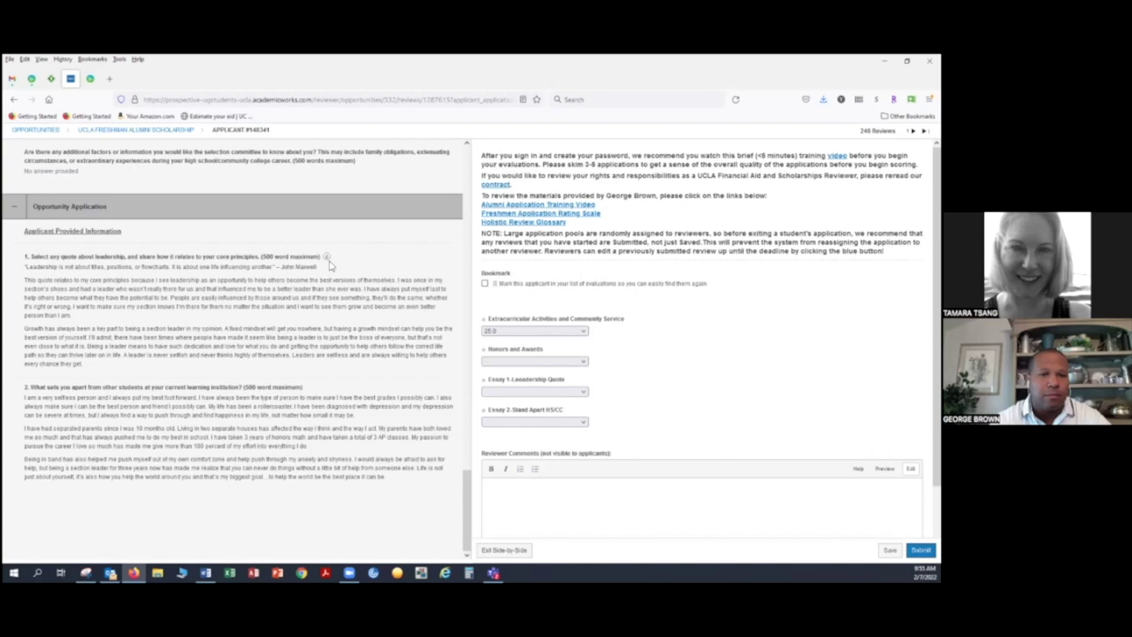
{"action": "left_click", "coordinate": [583, 390]}
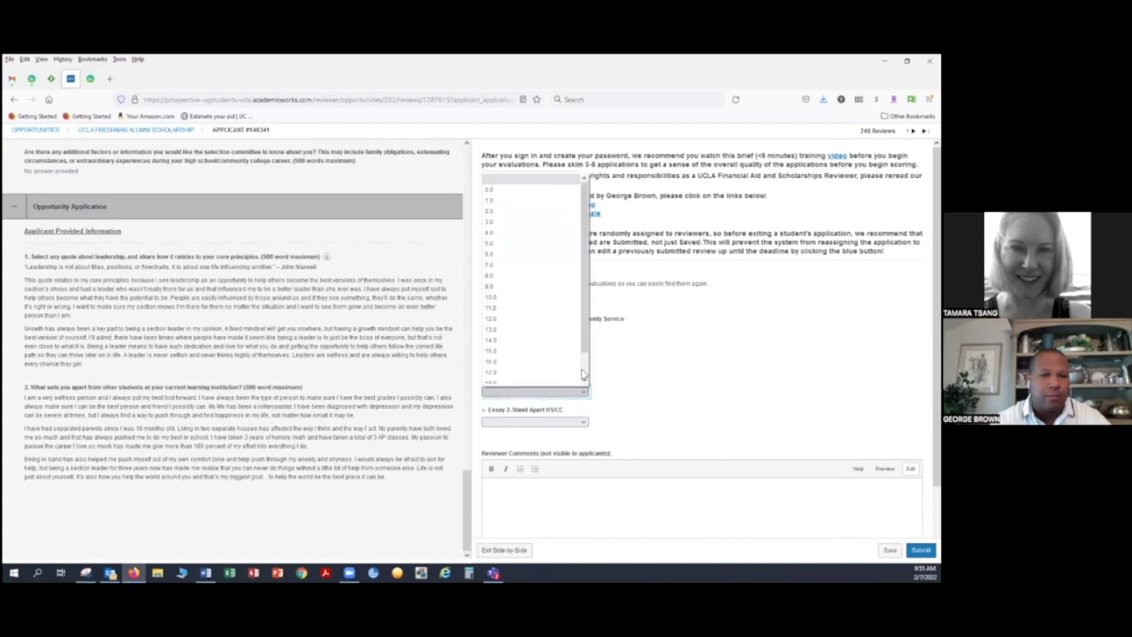
{"action": "scroll", "coordinate": [583, 382], "scroll_direction": "down", "scroll_amount": 1}
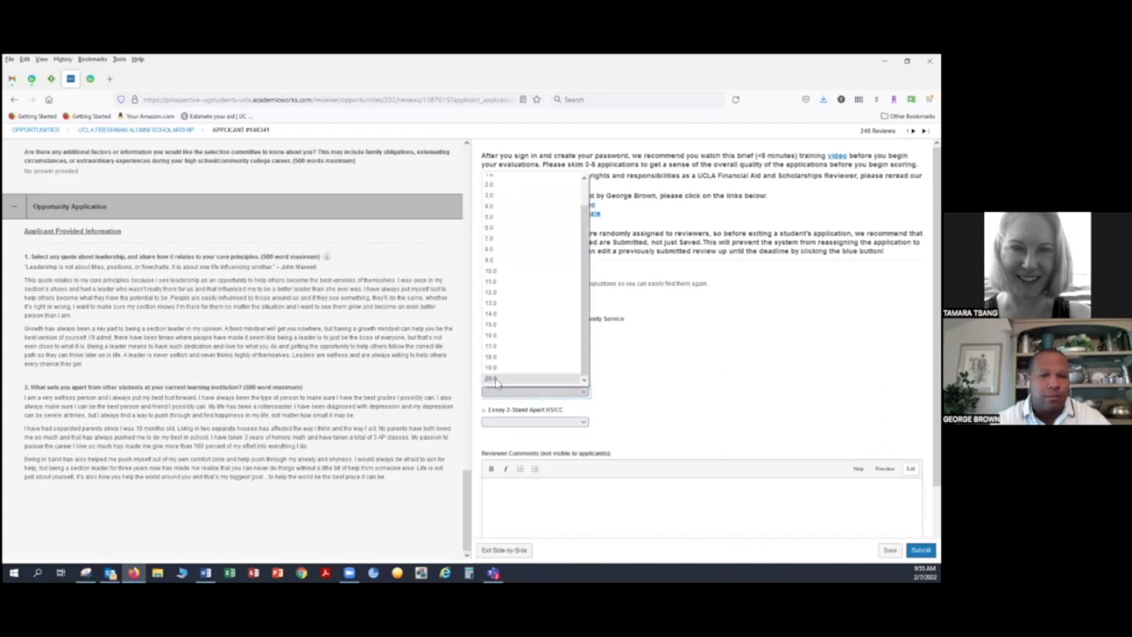
{"action": "left_click", "coordinate": [579, 378]}
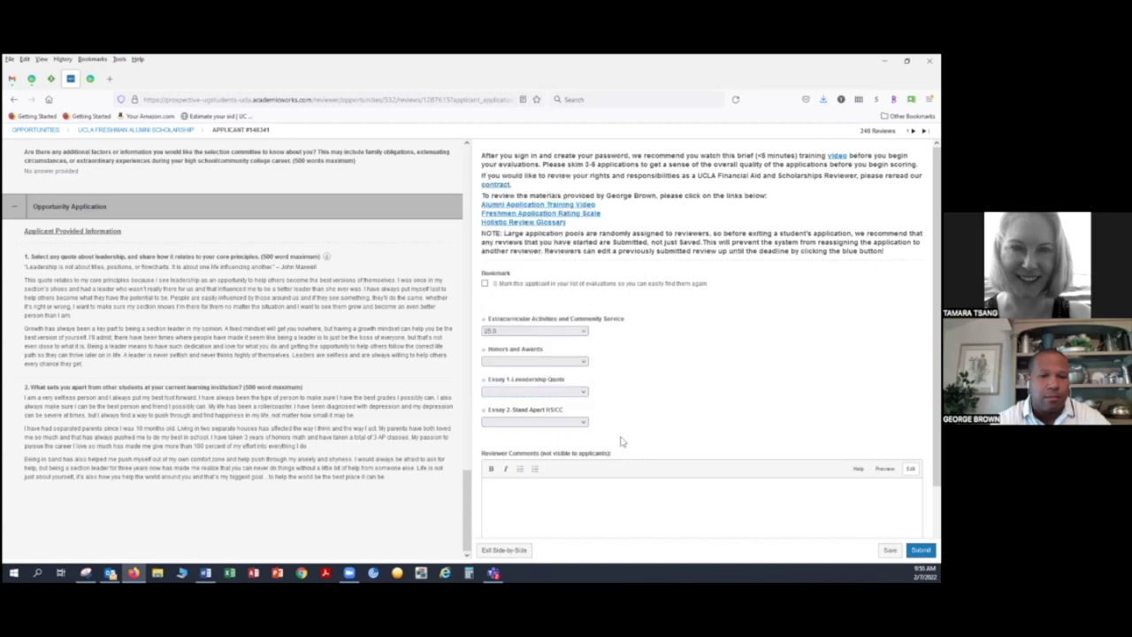
- Check the range of scores offered for the Essay 2 Stand Apart category
{"action": "left_click", "coordinate": [583, 422]}
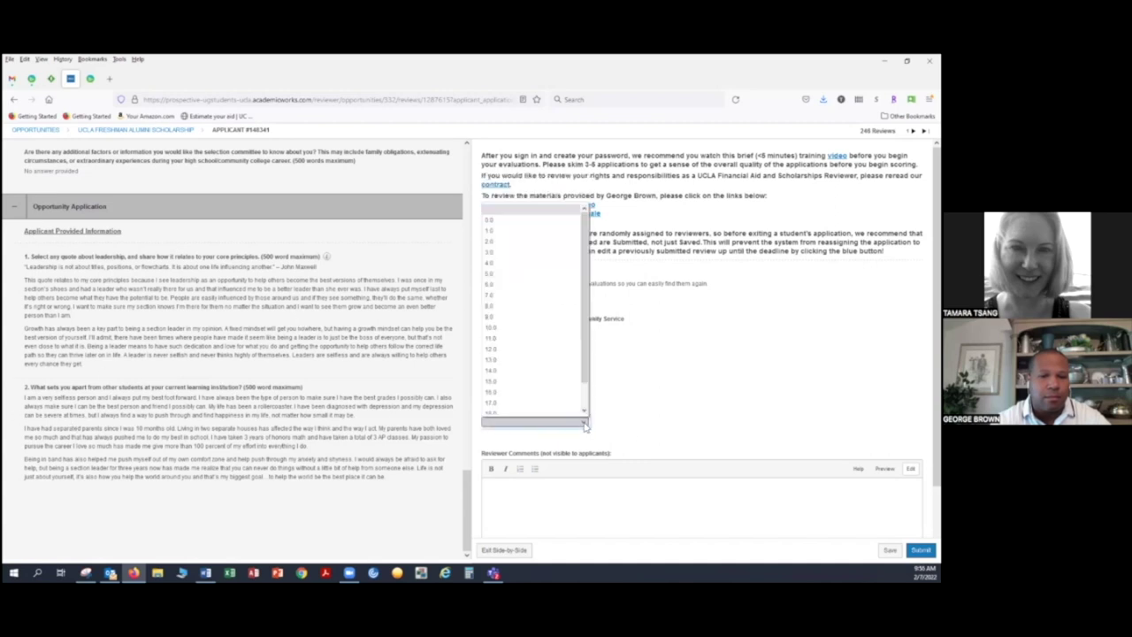
{"action": "scroll", "coordinate": [582, 343], "scroll_direction": "down", "scroll_amount": 1}
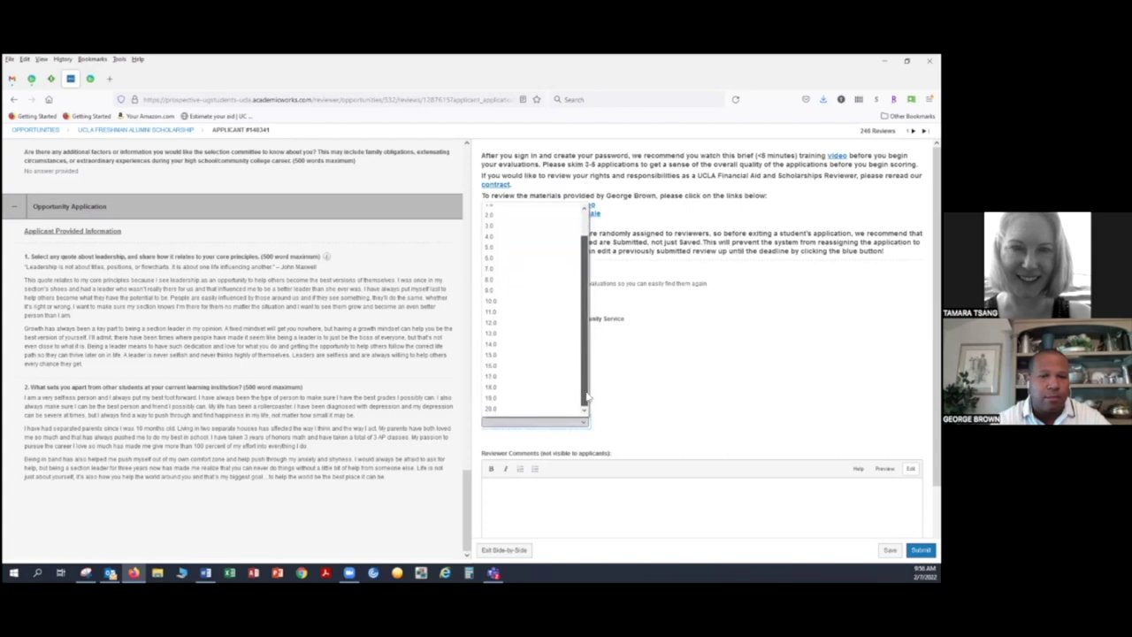
{"action": "left_click", "coordinate": [515, 411]}
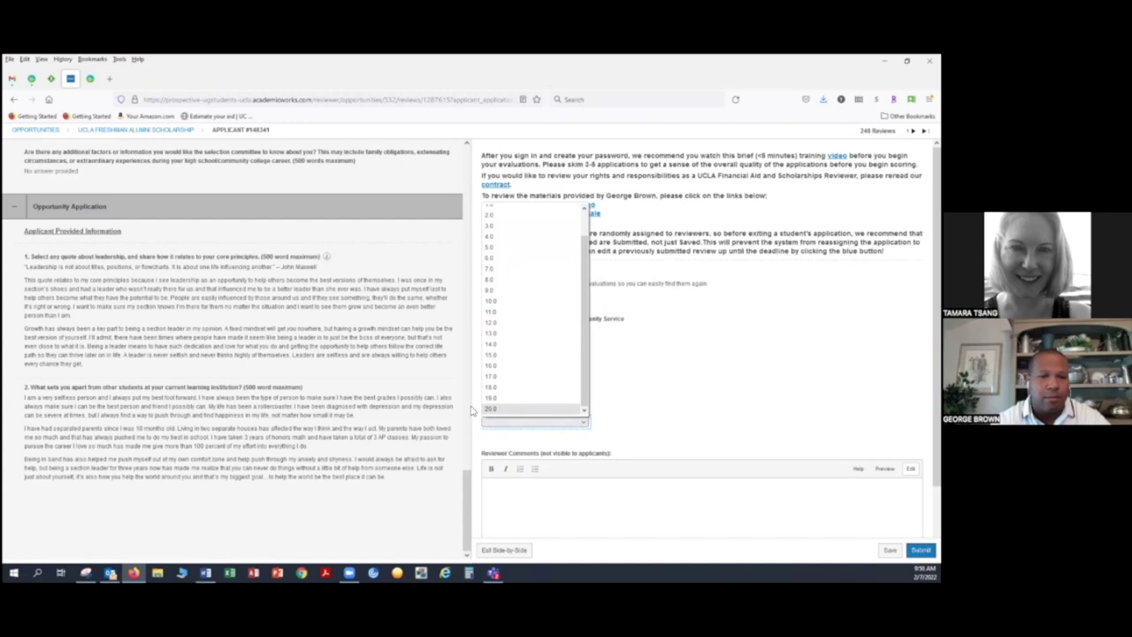
- Try out the Reviewer Comments field and the bookmark option, and go to the last assigned review
{"action": "scroll", "coordinate": [730, 431], "scroll_direction": "down", "scroll_amount": 2}
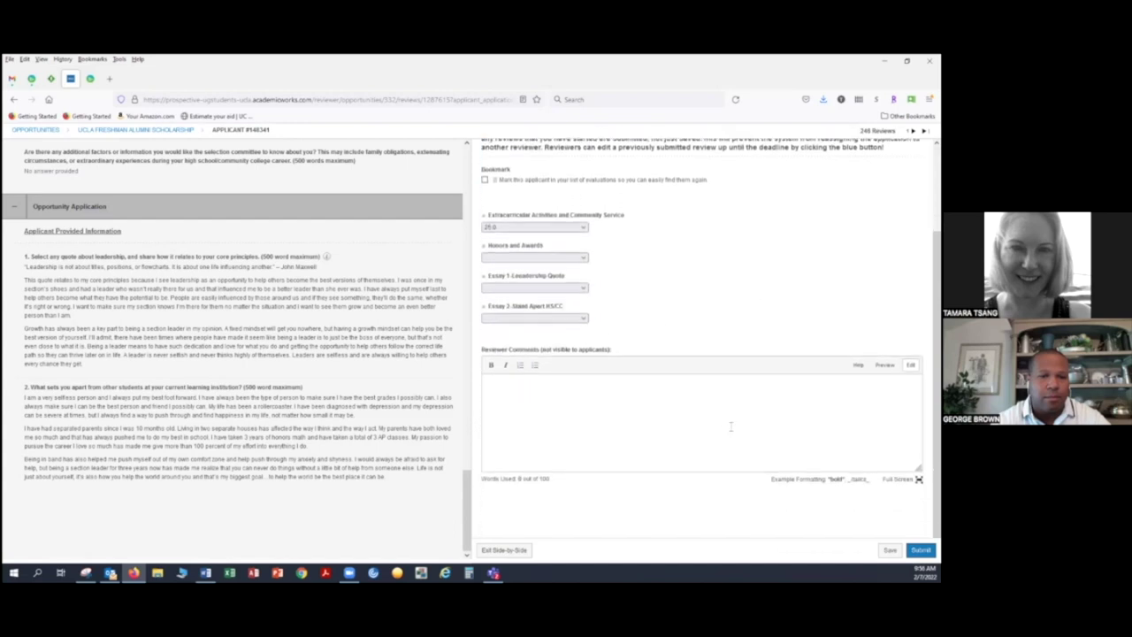
{"action": "left_click", "coordinate": [500, 388]}
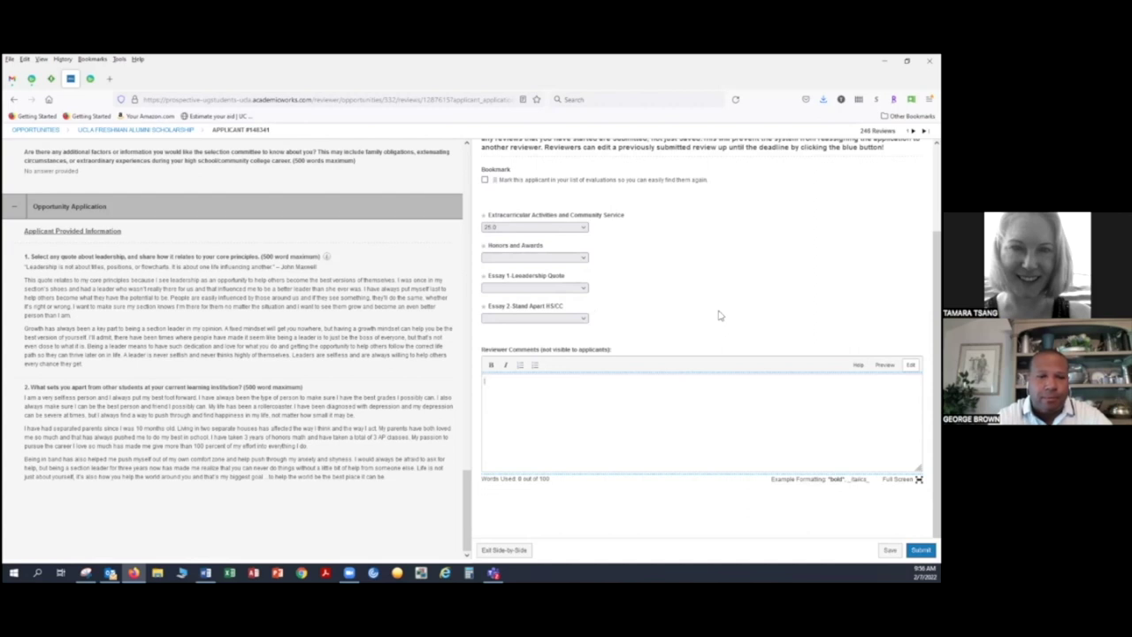
{"action": "left_click", "coordinate": [484, 179]}
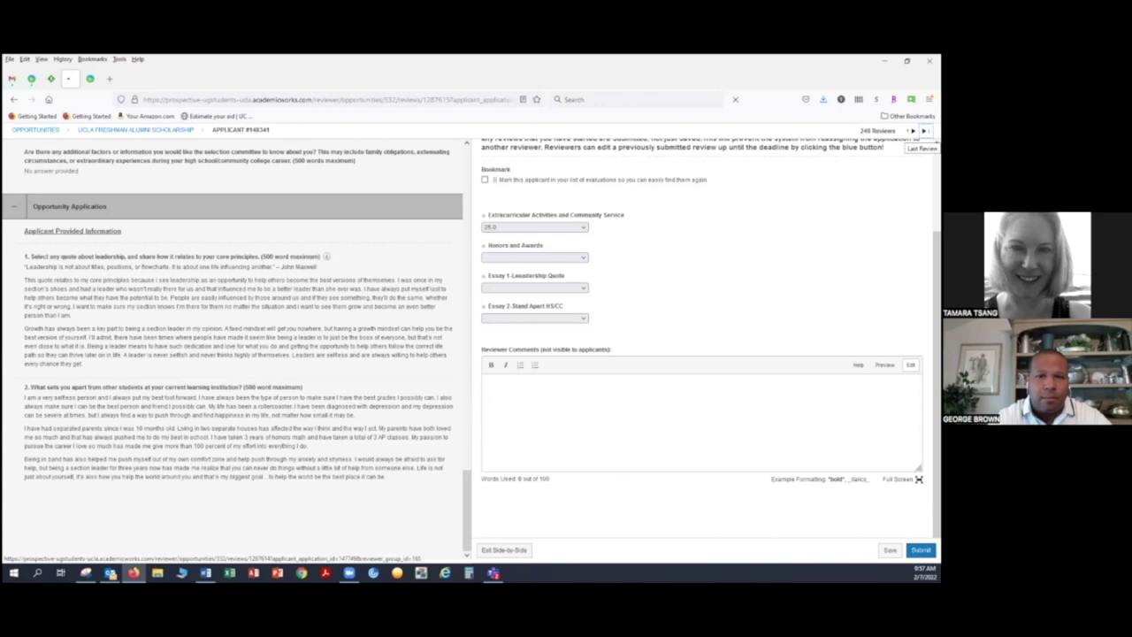
{"action": "left_click", "coordinate": [923, 131]}
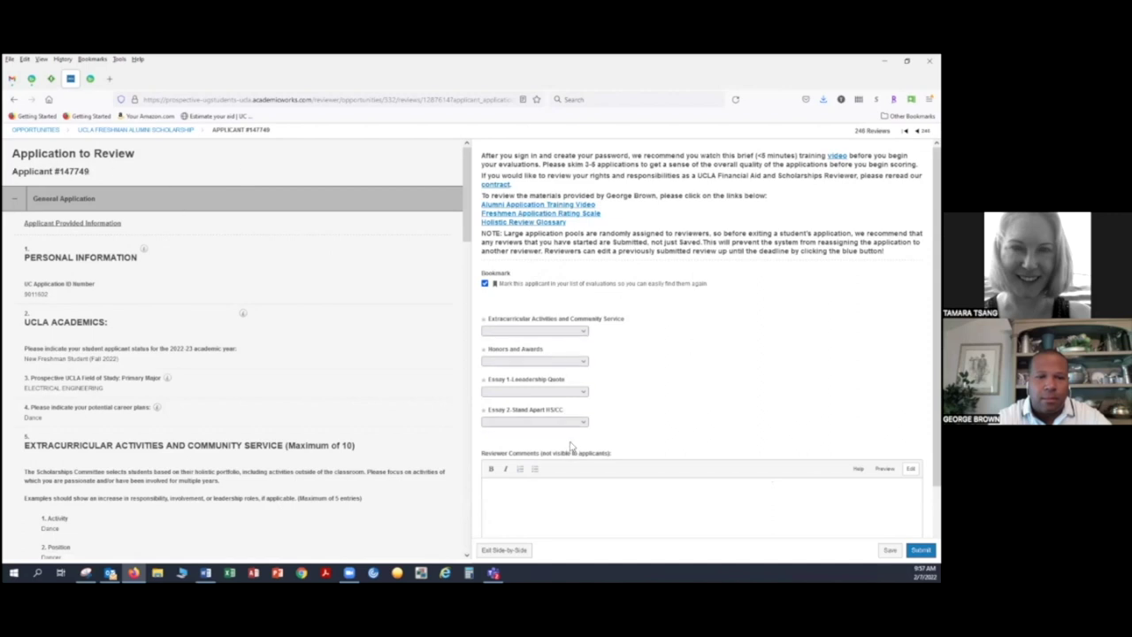
- Check the scores offered for Extracurricular Activities and Community Service, and clear the applicant's bookmark option
{"action": "left_click", "coordinate": [565, 332]}
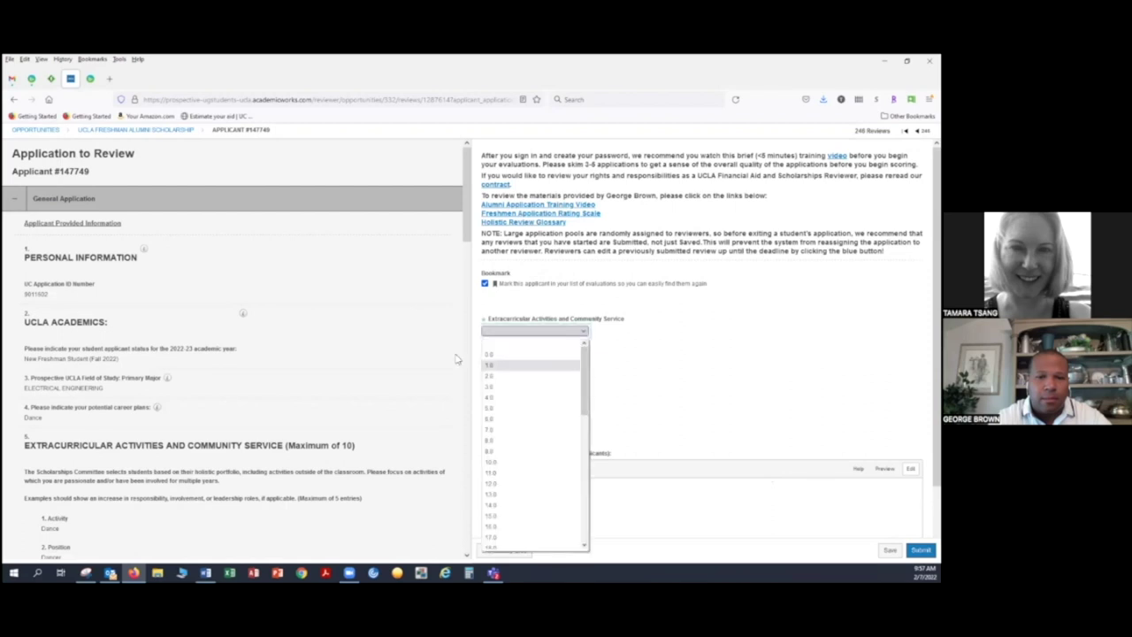
{"action": "left_click", "coordinate": [485, 284]}
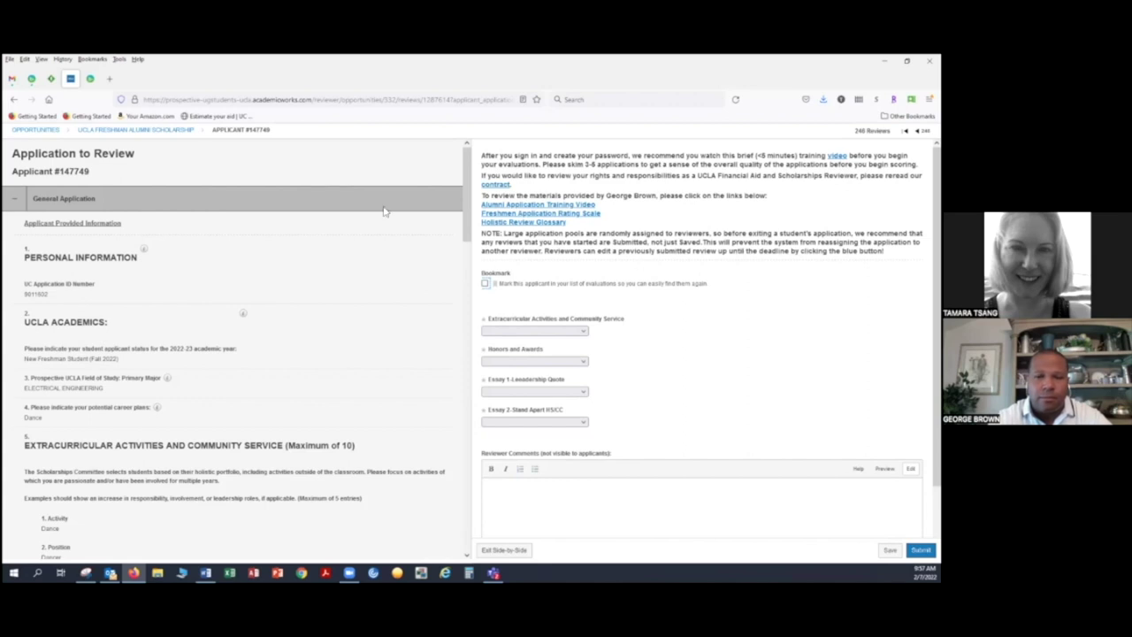
- Return to the UCLA Freshman Alumni Scholarship review list and look through the assigned applicants, including the started reviews at its end
{"action": "left_click", "coordinate": [154, 131]}
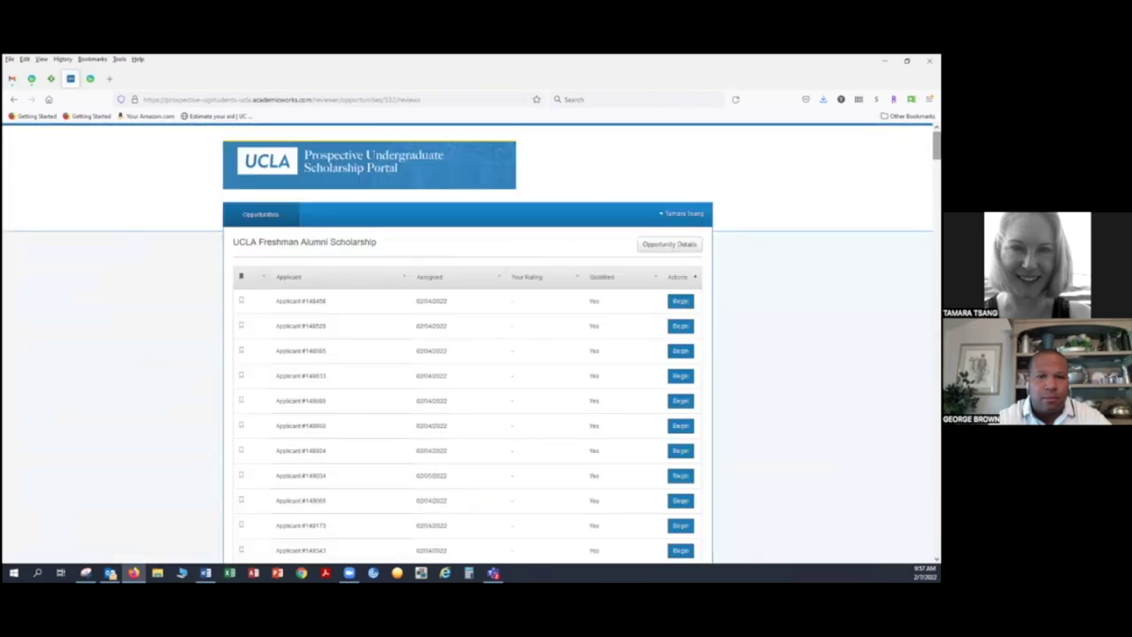
{"action": "left_click_drag", "start_coordinate": [936, 146], "coordinate": [935, 538]}
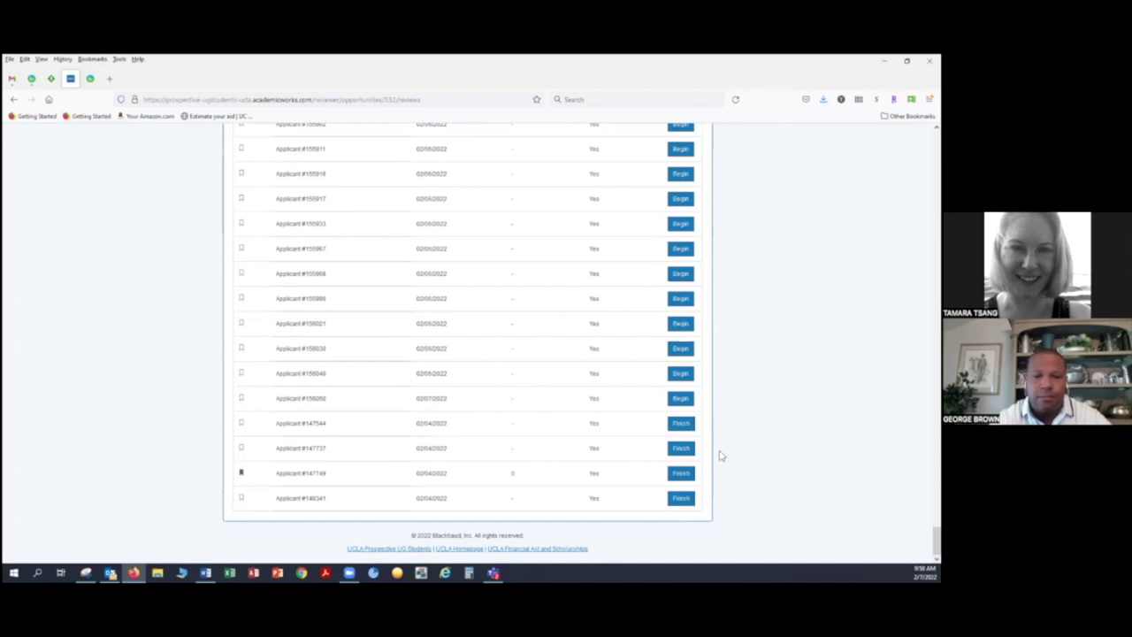
{"action": "scroll", "coordinate": [722, 422], "scroll_direction": "up", "scroll_amount": 10}
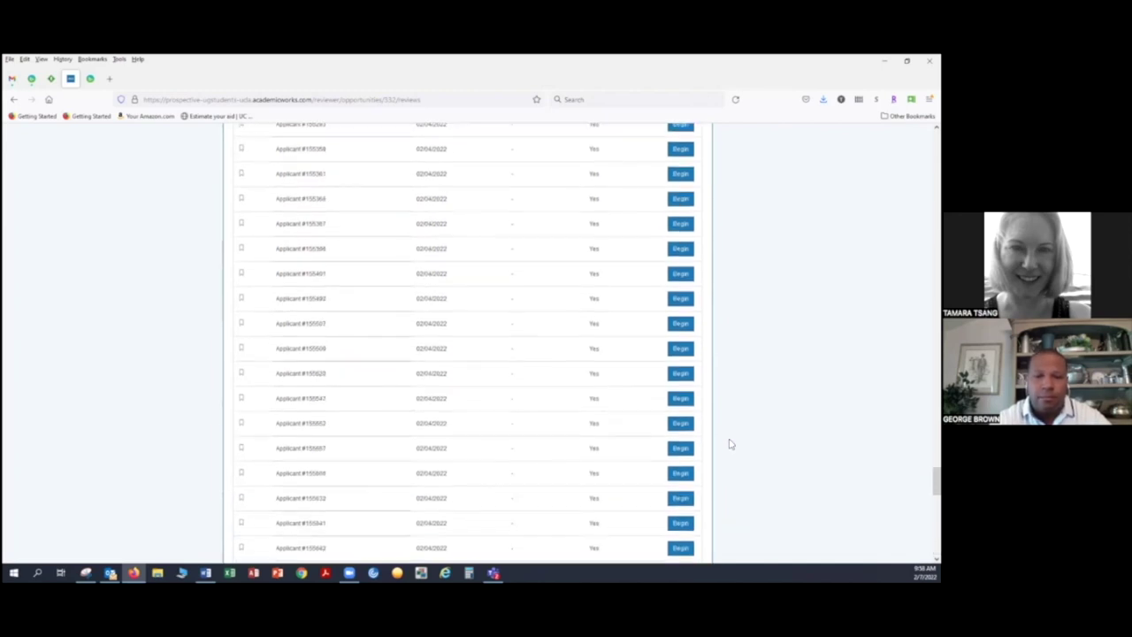
{"action": "scroll", "coordinate": [730, 444], "scroll_direction": "up", "scroll_amount": 10}
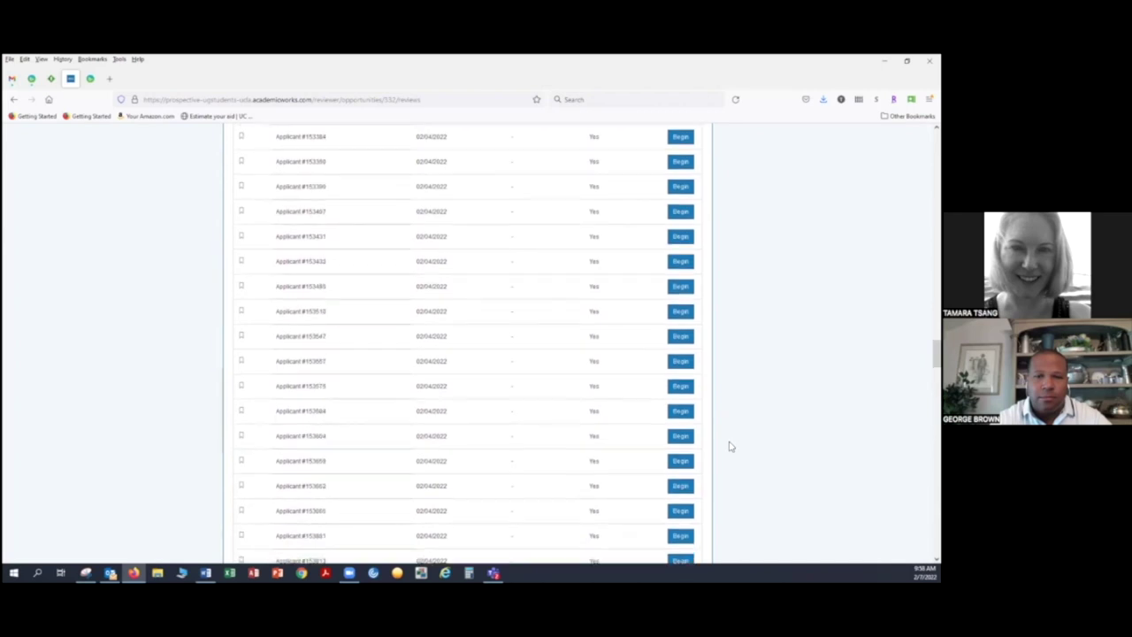
{"action": "scroll", "coordinate": [467, 343], "scroll_direction": "up", "scroll_amount": 15}
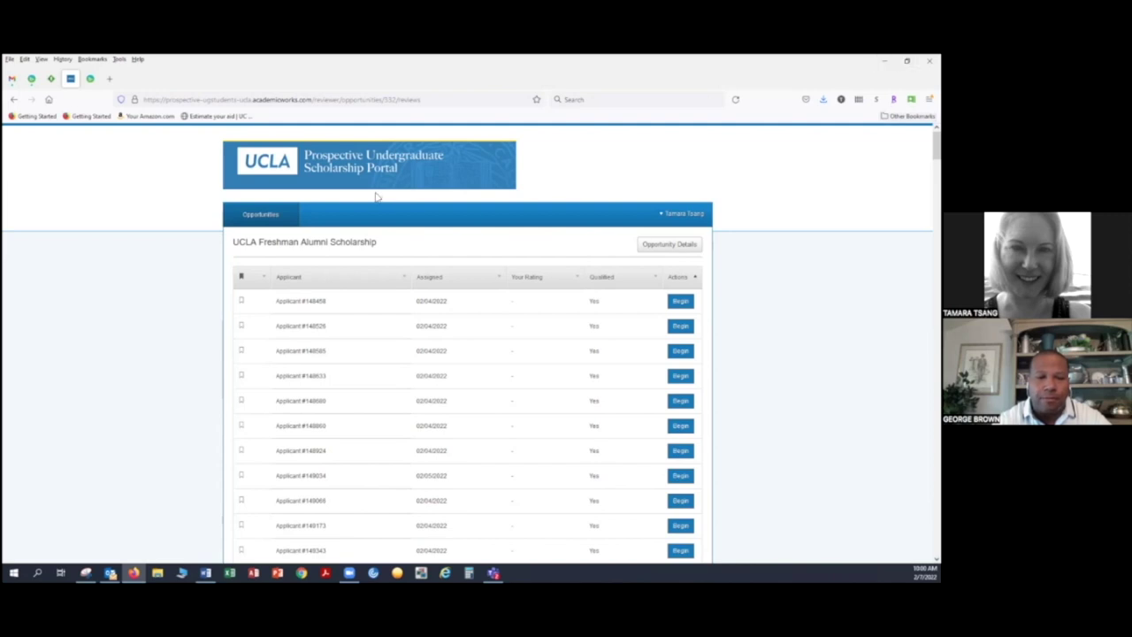
- Switch the signed-in account to the Reviewer role
{"action": "mouse_move", "coordinate": [682, 220]}
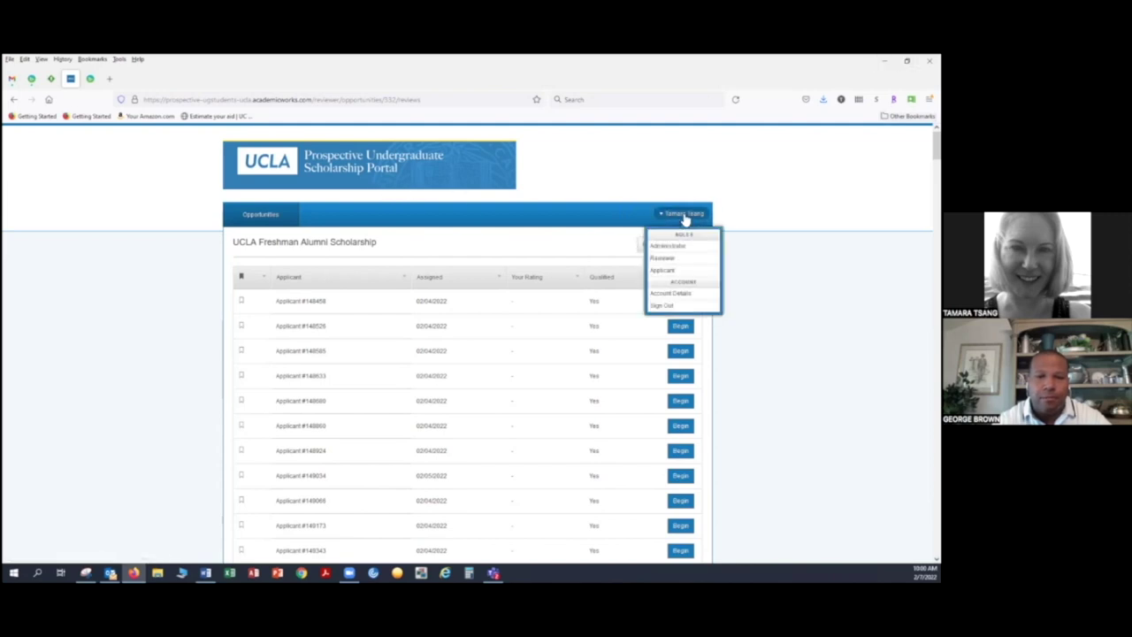
{"action": "left_click", "coordinate": [673, 259]}
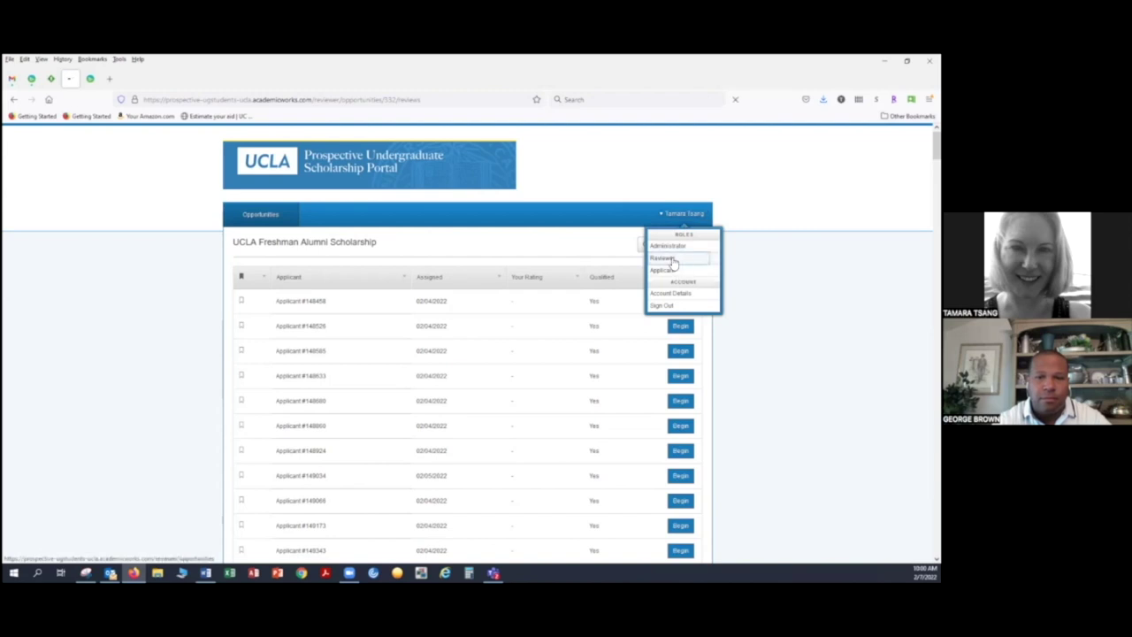